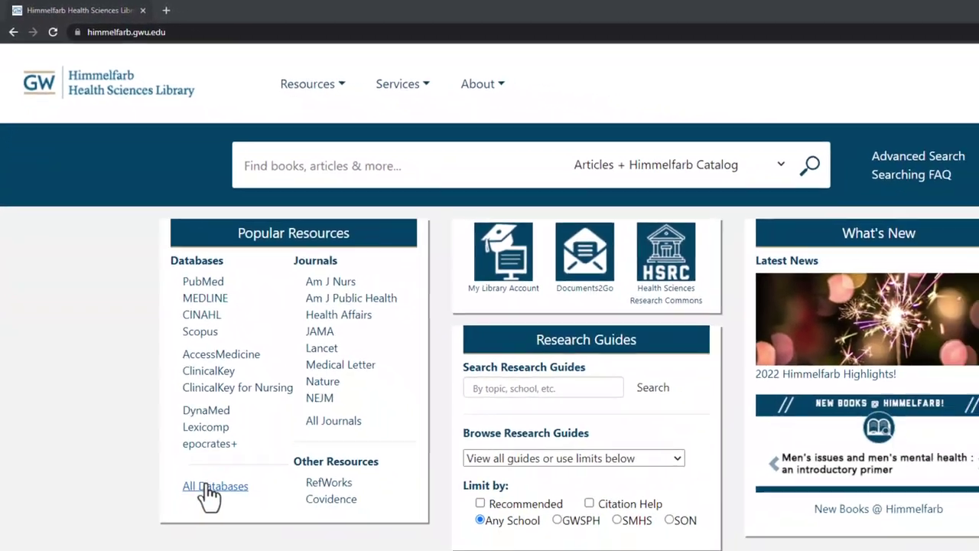
Step: Open the library's A-Z Databases list, enlarge the page, and filter it to letter C
left_click(206, 489)
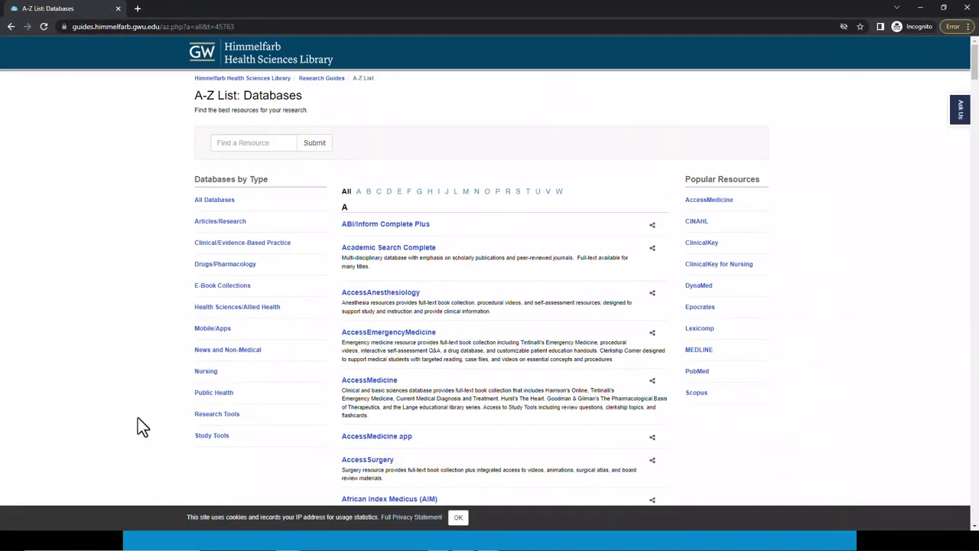
key("ctrl+plus")
key("ctrl+plus")
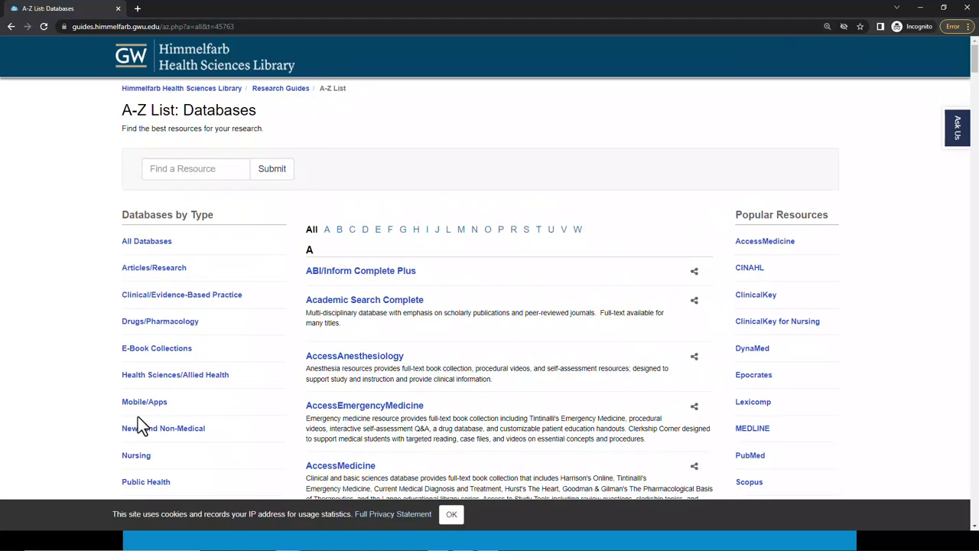
left_click(352, 231)
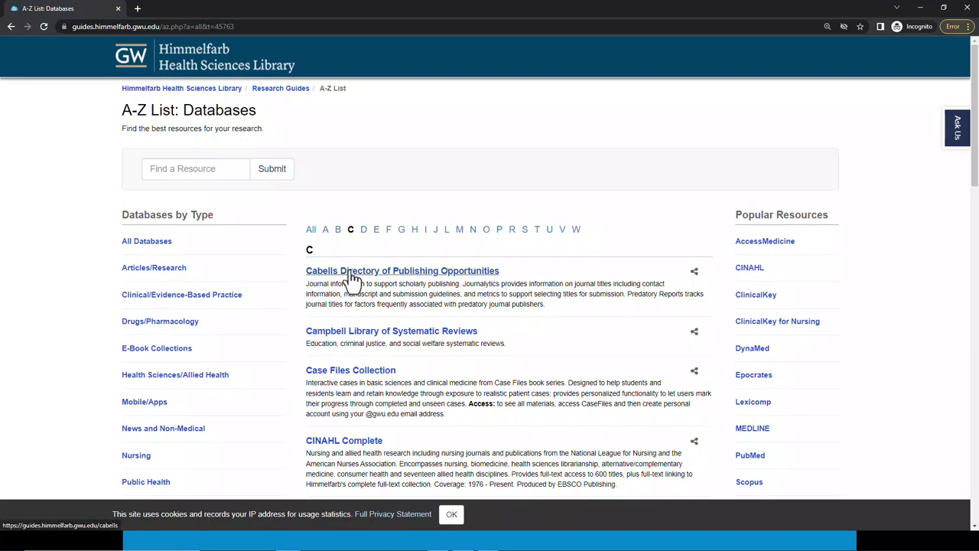
Step: Open the Cabells Directory and search for "American Journal of Public Health"
left_click(349, 279)
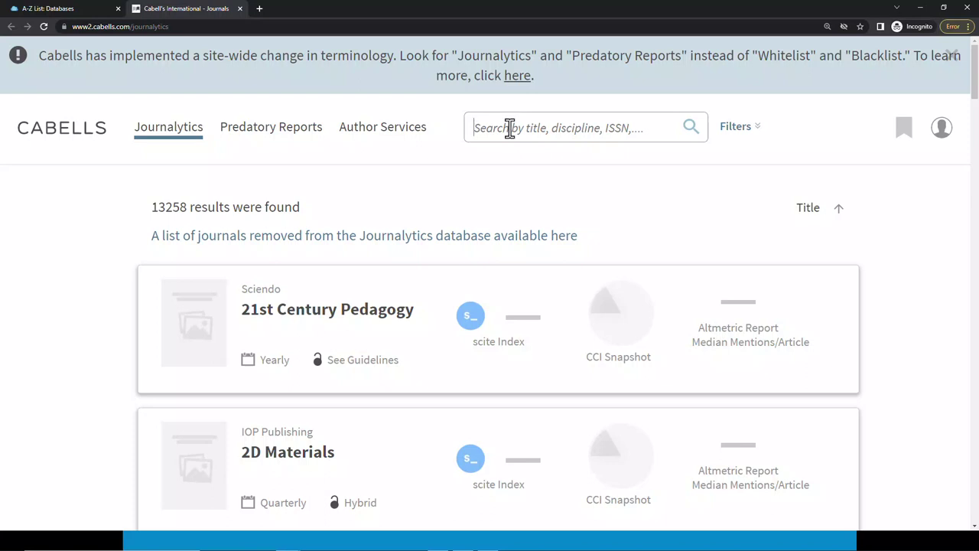
type("\"American Journal of Public Health\"")
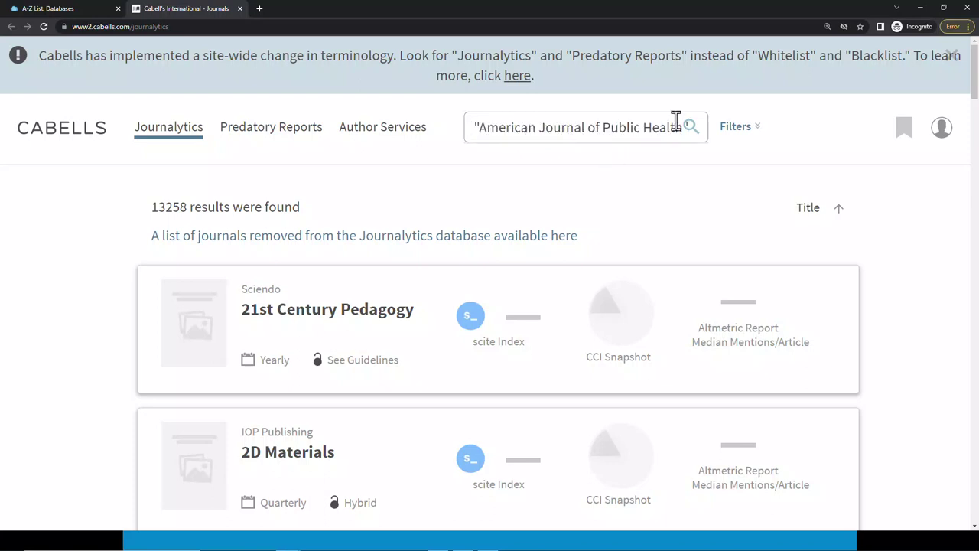
left_click(690, 130)
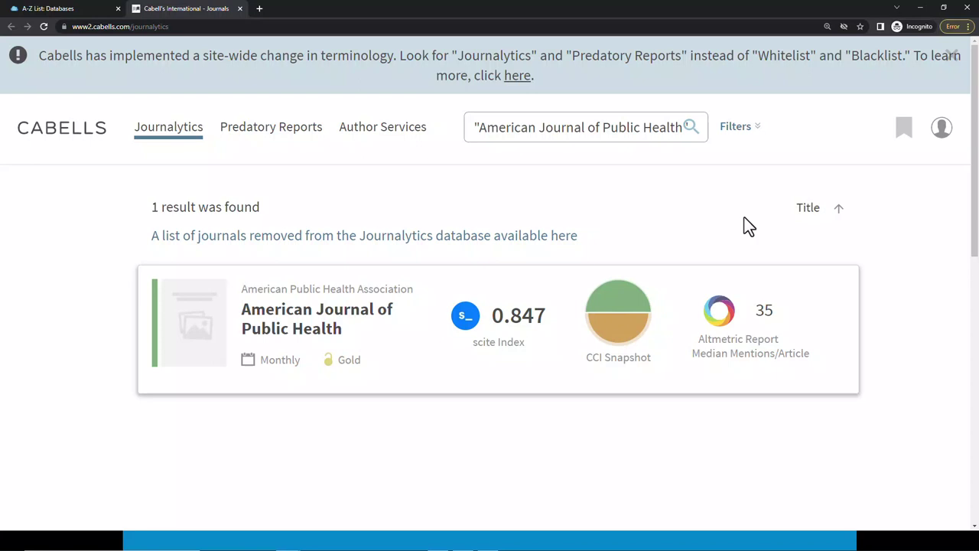
Step: Expand the American Journal of Public Health record and scroll to its 22% acceptance rate and review details
left_click(380, 319)
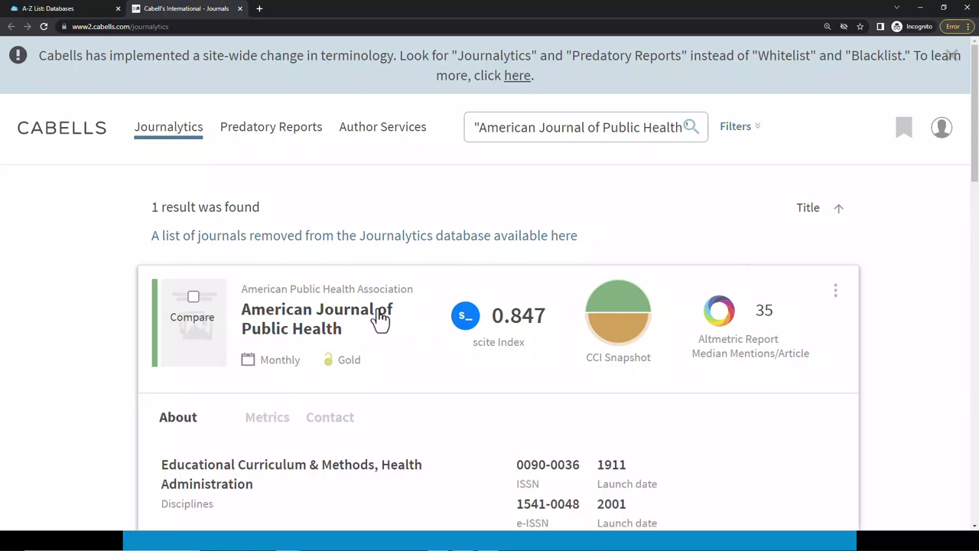
scroll(91, 365, "down", 3)
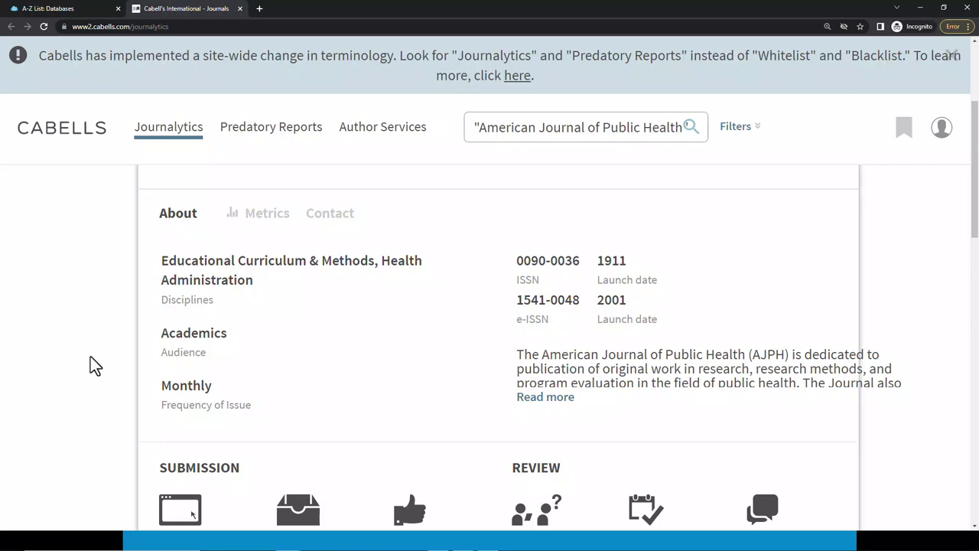
scroll(104, 363, "up", 1)
scroll(105, 355, "down", 4)
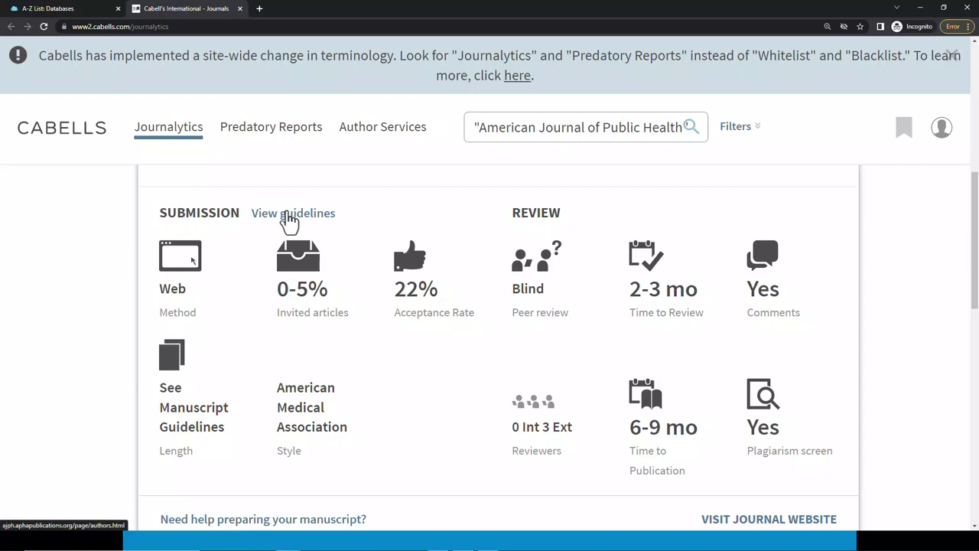
left_click(291, 216)
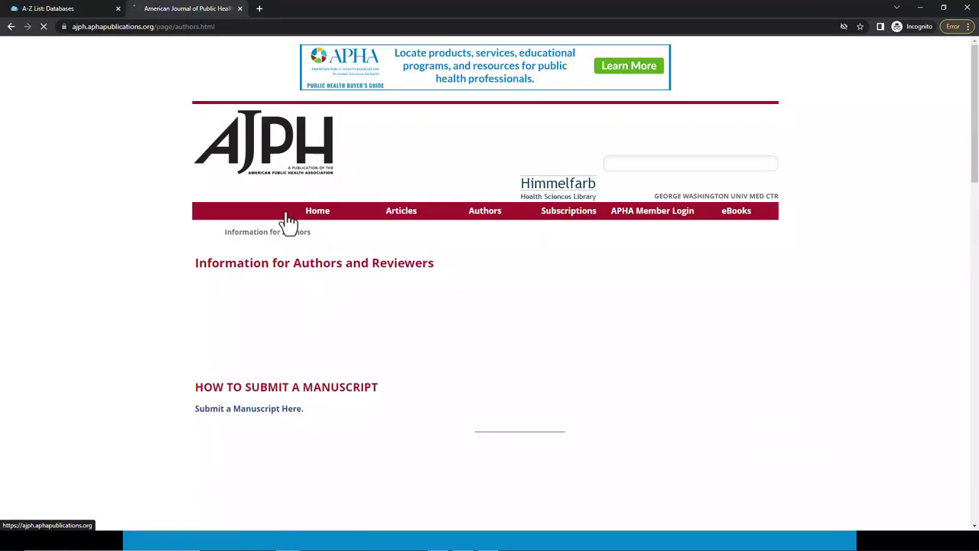
key("alt+Left")
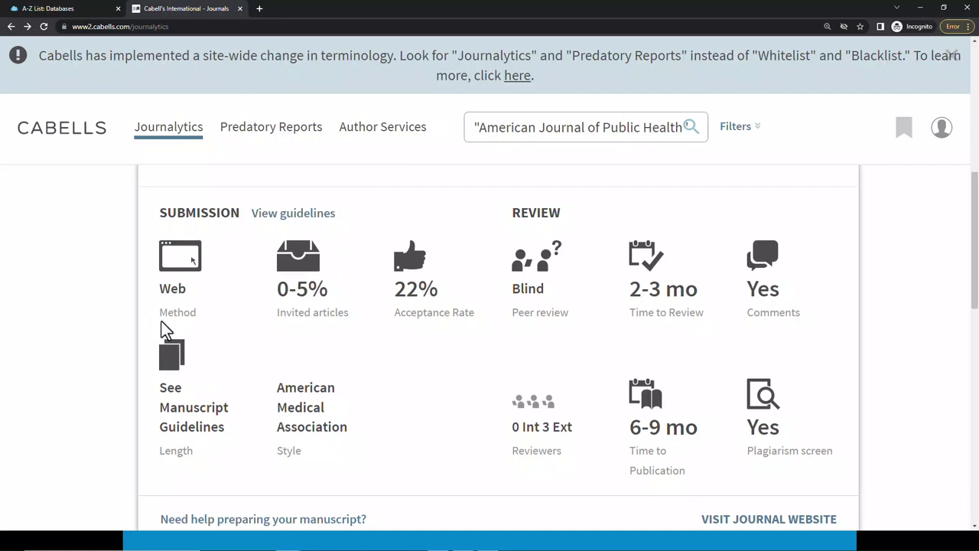
Step: Review the journal's Metrics tab, including its Altmetric report
scroll(161, 321, "up", 1)
scroll(161, 321, "up", 4)
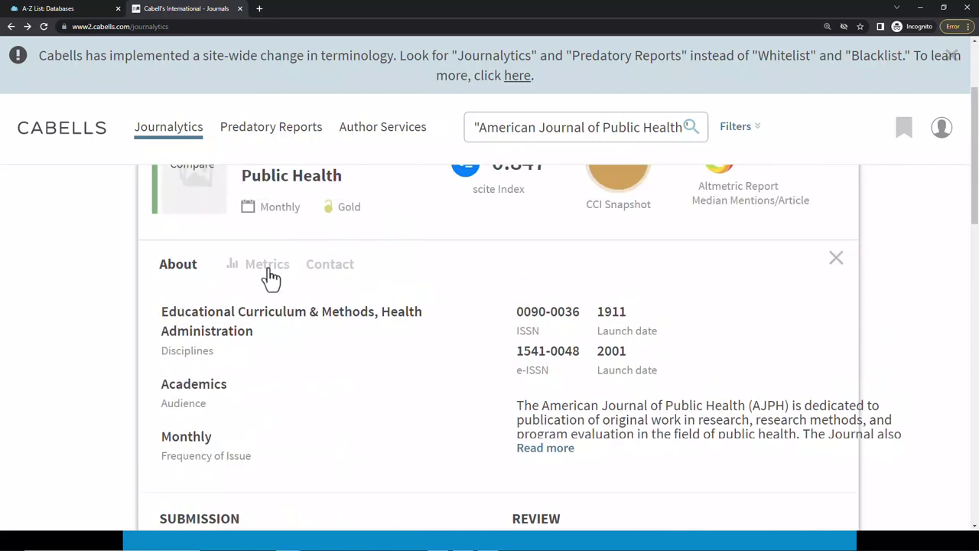
left_click(271, 278)
scroll(82, 380, "down", 1)
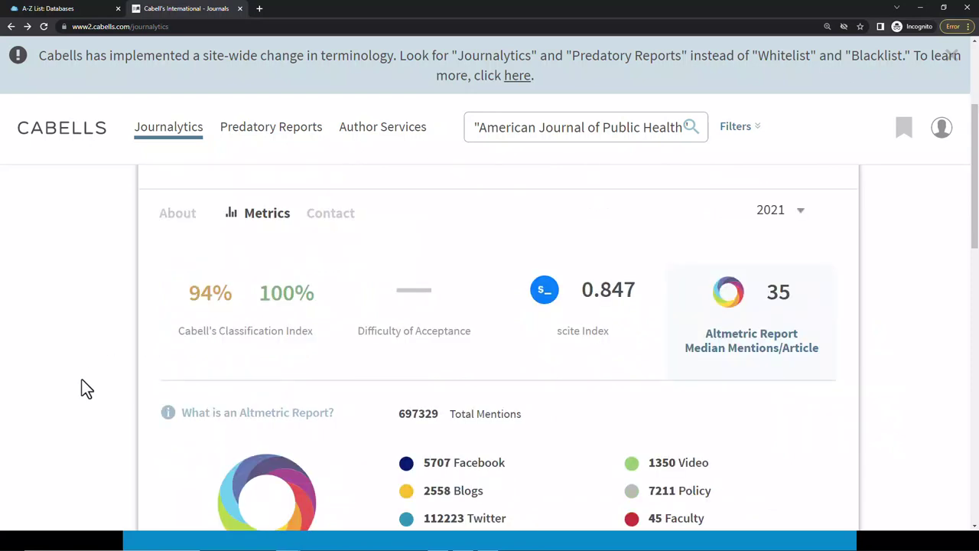
scroll(82, 380, "down", 3)
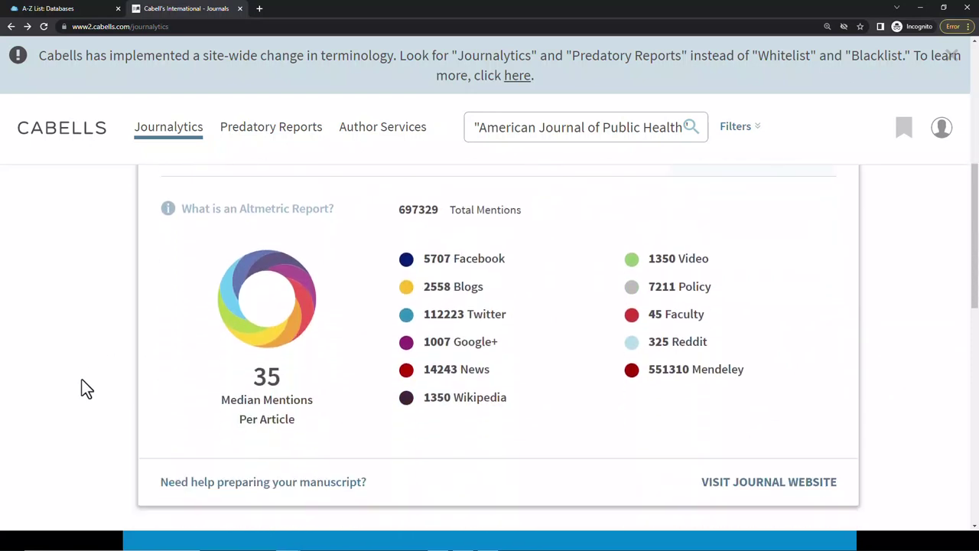
Step: Show the journal's contact details with website and manuscript submission links
scroll(82, 379, "up", 4)
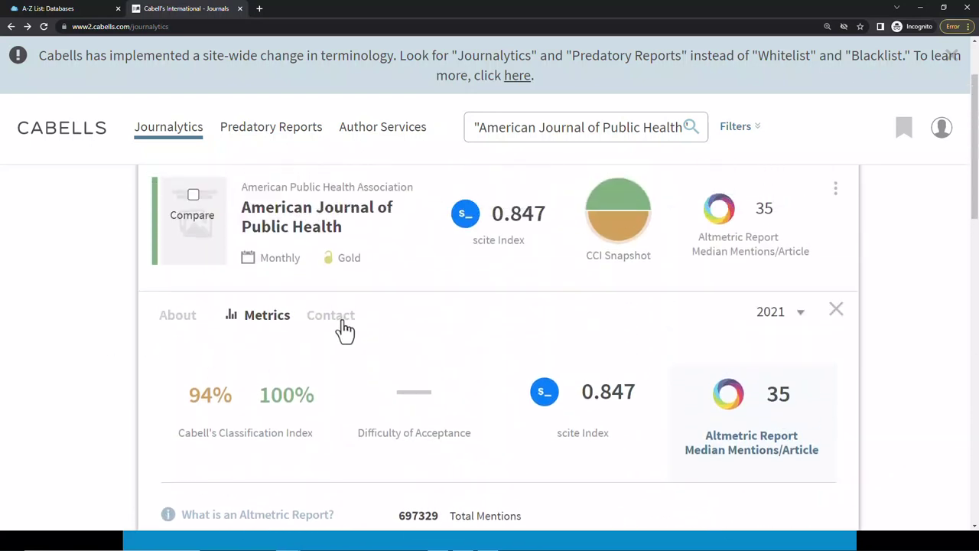
left_click(344, 328)
scroll(123, 395, "down", 2)
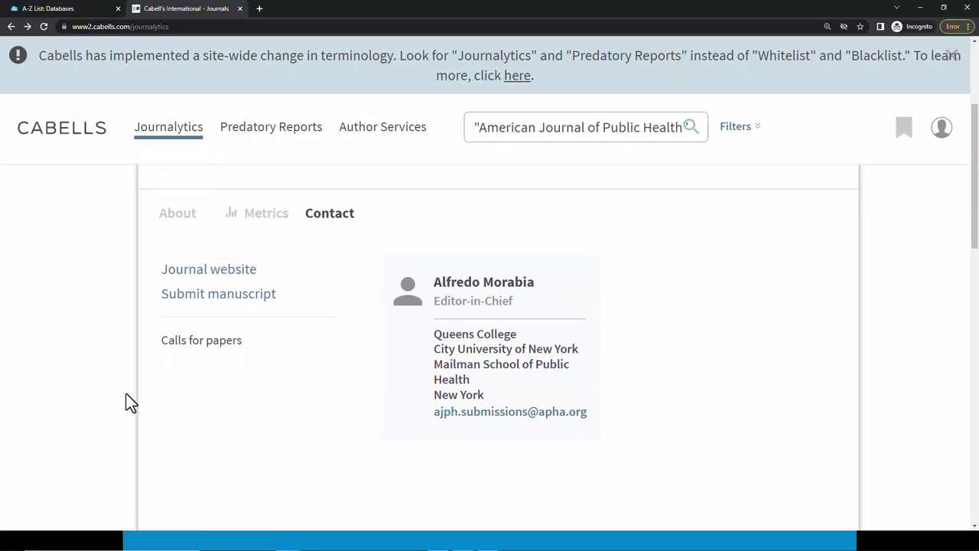
Step: Go back to the journal list and search for "Nursing"
key("alt+Left")
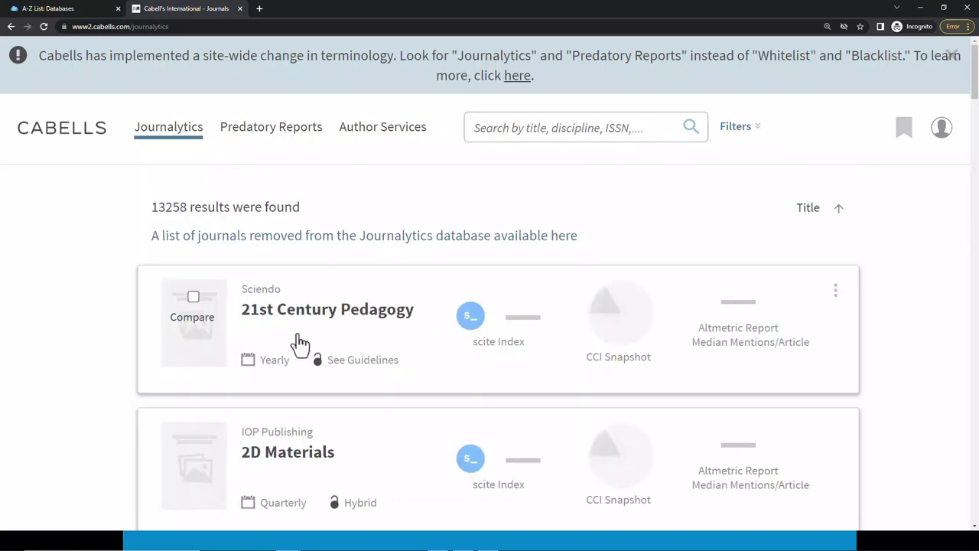
left_click(519, 127)
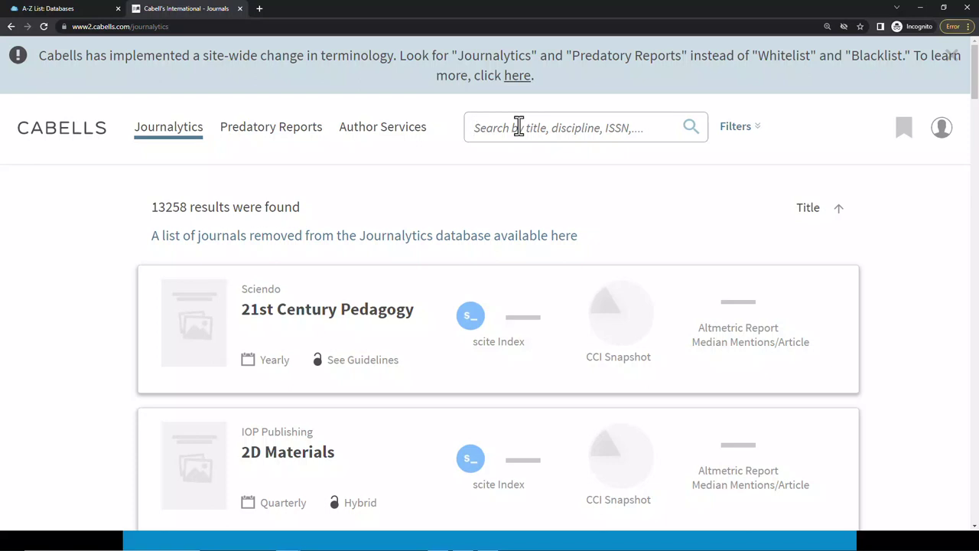
type("Nursing")
key("Return")
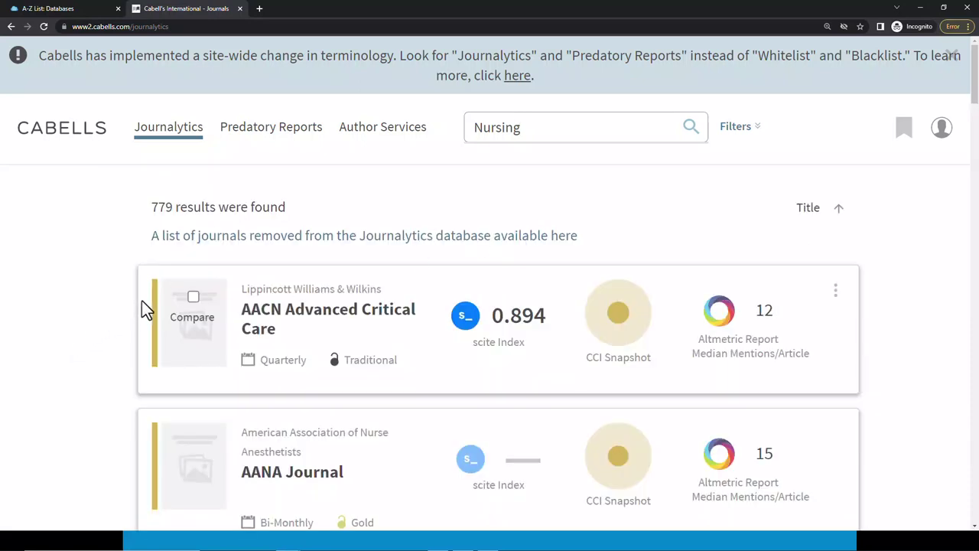
Step: Compare AACN Advanced Critical Care, AANA Journal and Advanced Emergency Nursing Journal side by side
left_click(193, 297)
mouse_move(192, 454)
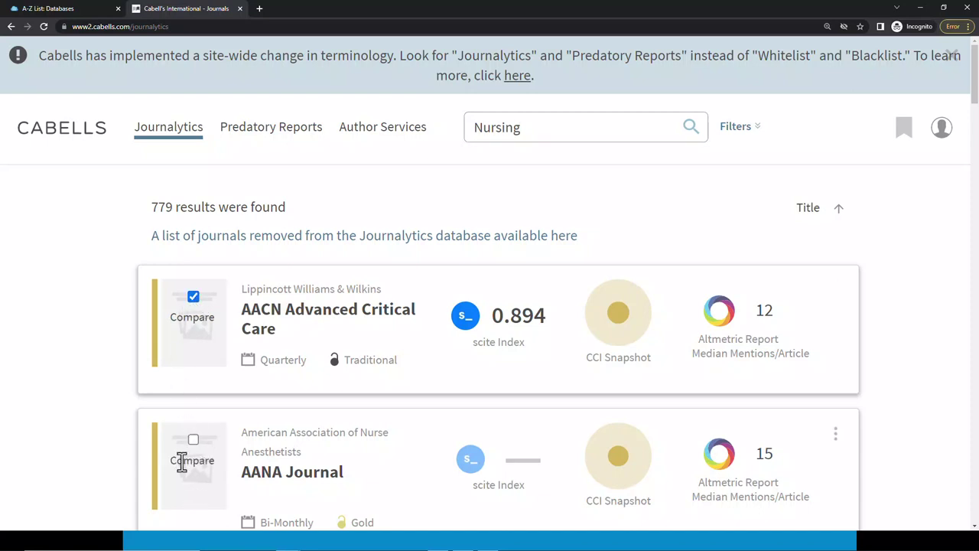
left_click(193, 444)
scroll(171, 448, "down", 4)
scroll(170, 447, "down", 5)
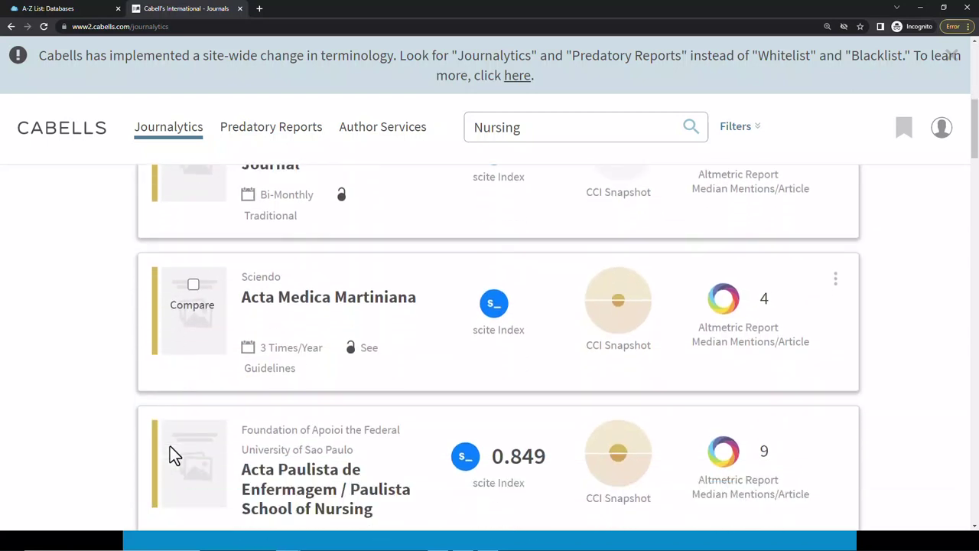
scroll(174, 454, "down", 1)
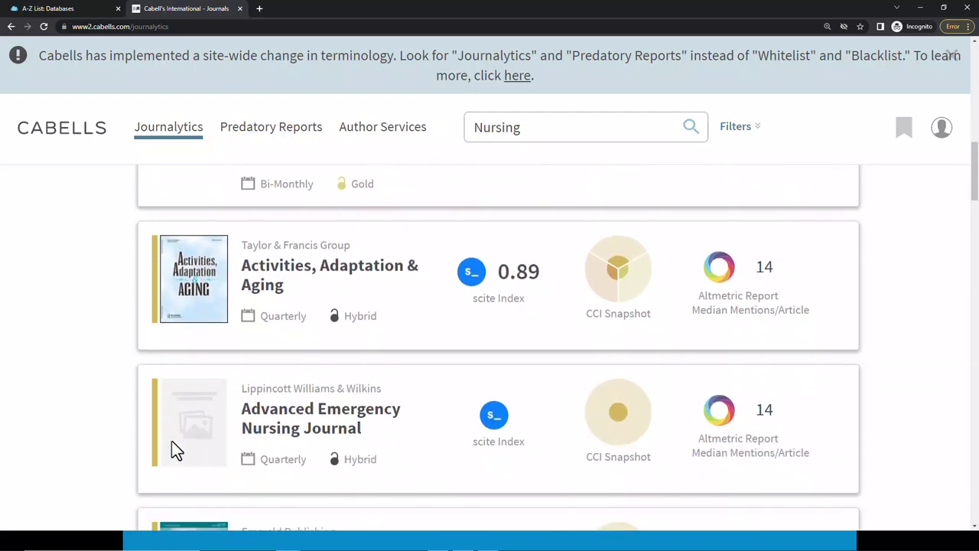
left_click(193, 397)
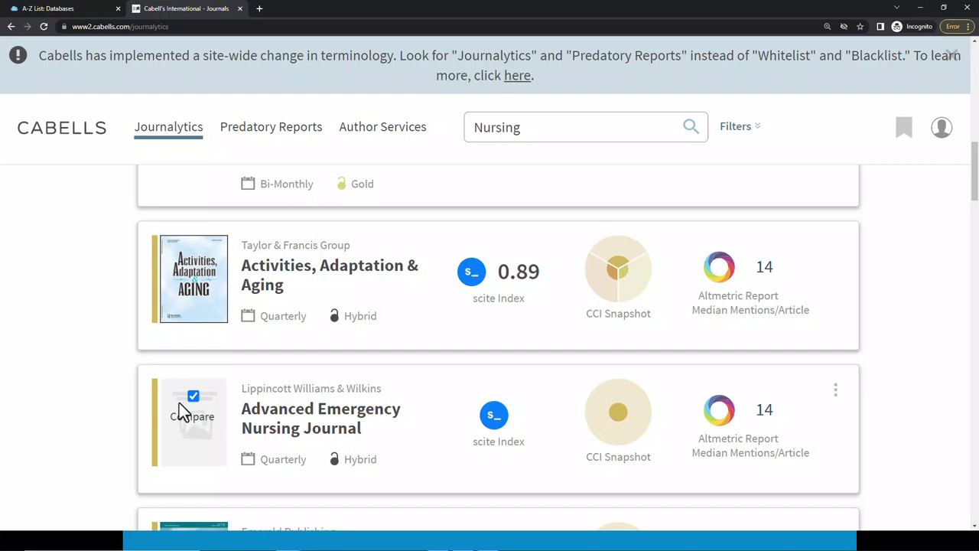
scroll(490, 408, "up", 1)
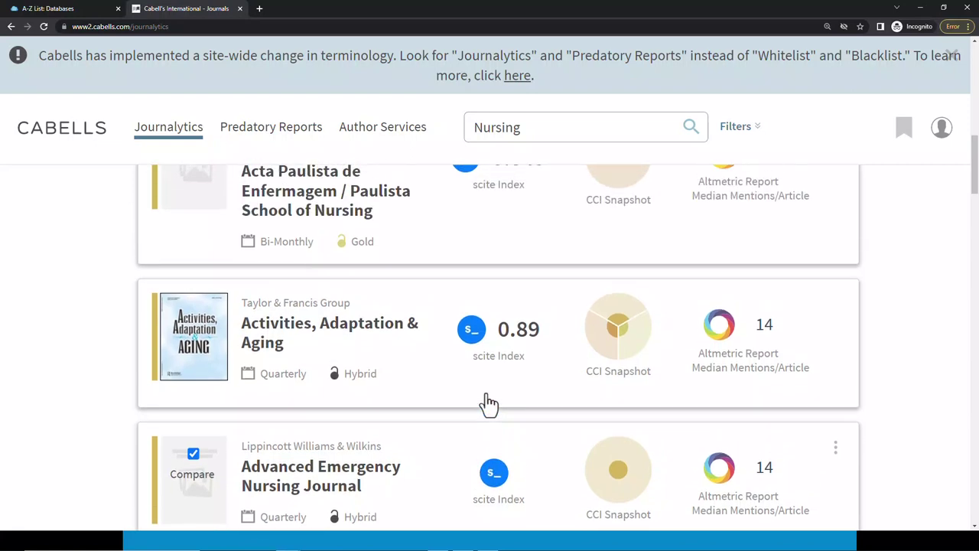
scroll(490, 404, "up", 7)
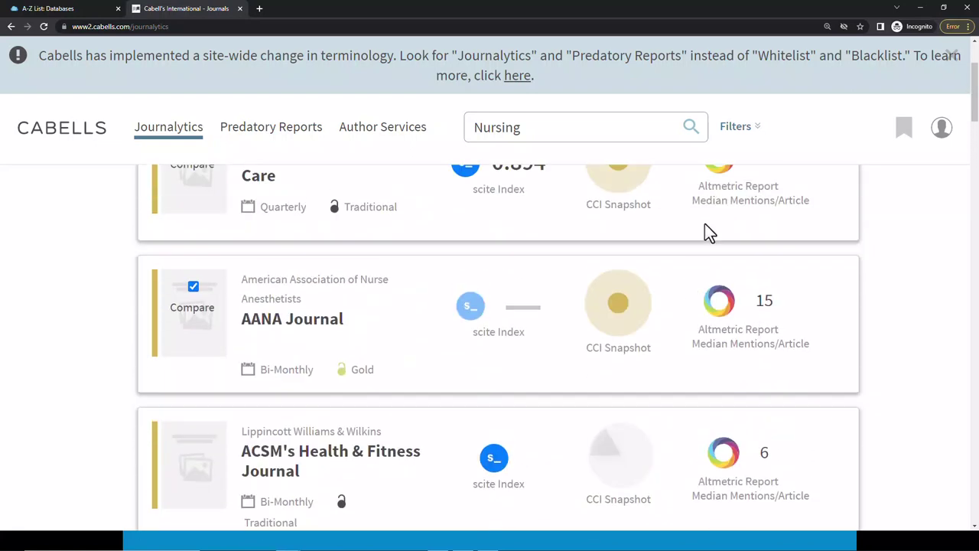
scroll(707, 231, "up", 2)
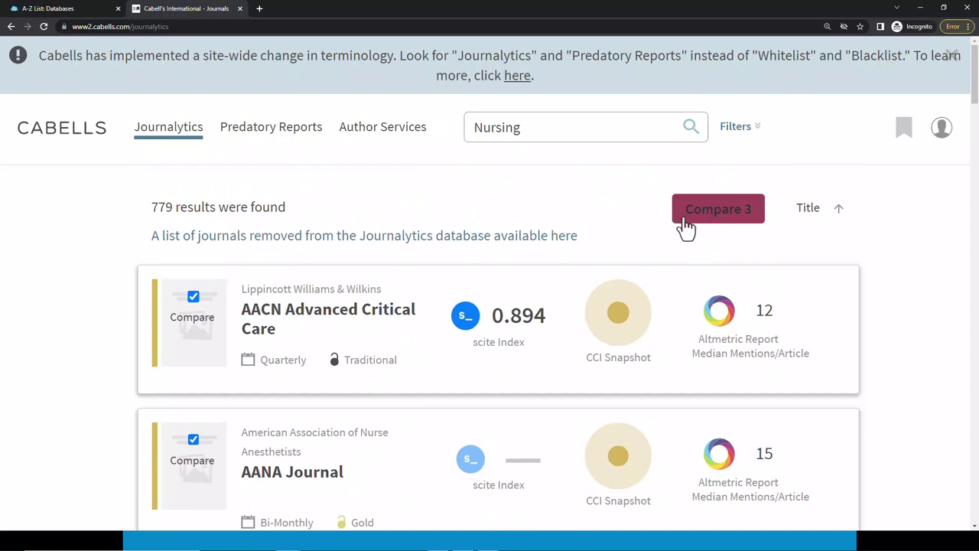
left_click(686, 222)
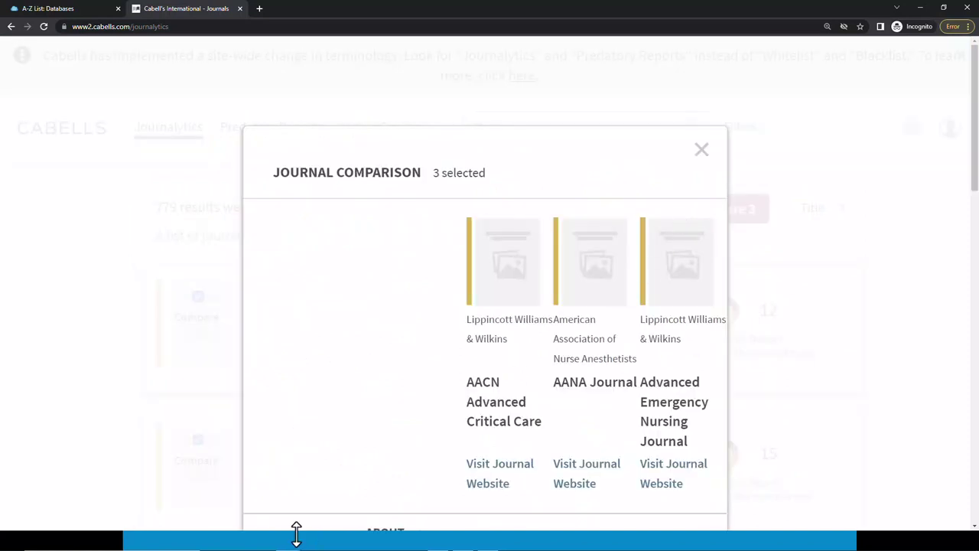